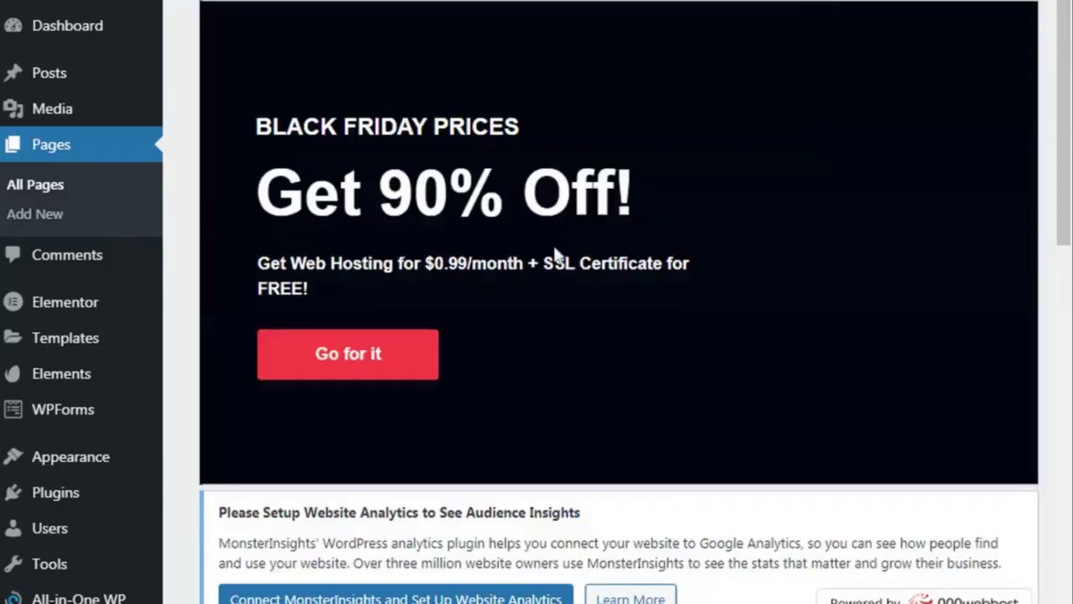
- Open the Version Control settings in Elementor's tools
{"action": "scroll", "coordinate": [512, 277], "scroll_direction": "down", "scroll_amount": 2}
{"action": "mouse_move", "coordinate": [73, 262]}
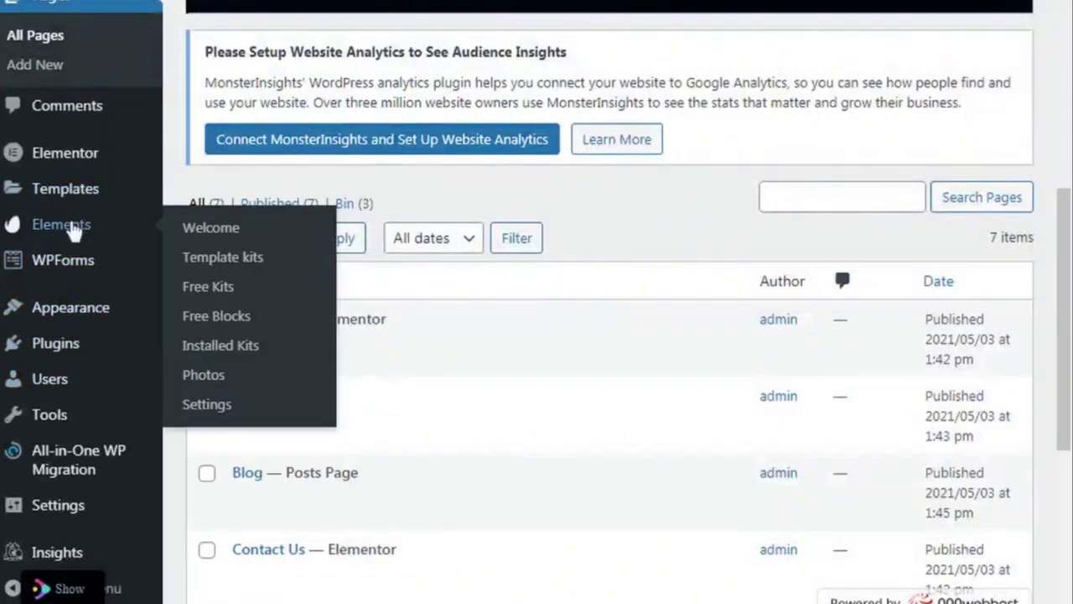
{"action": "mouse_move", "coordinate": [29, 161]}
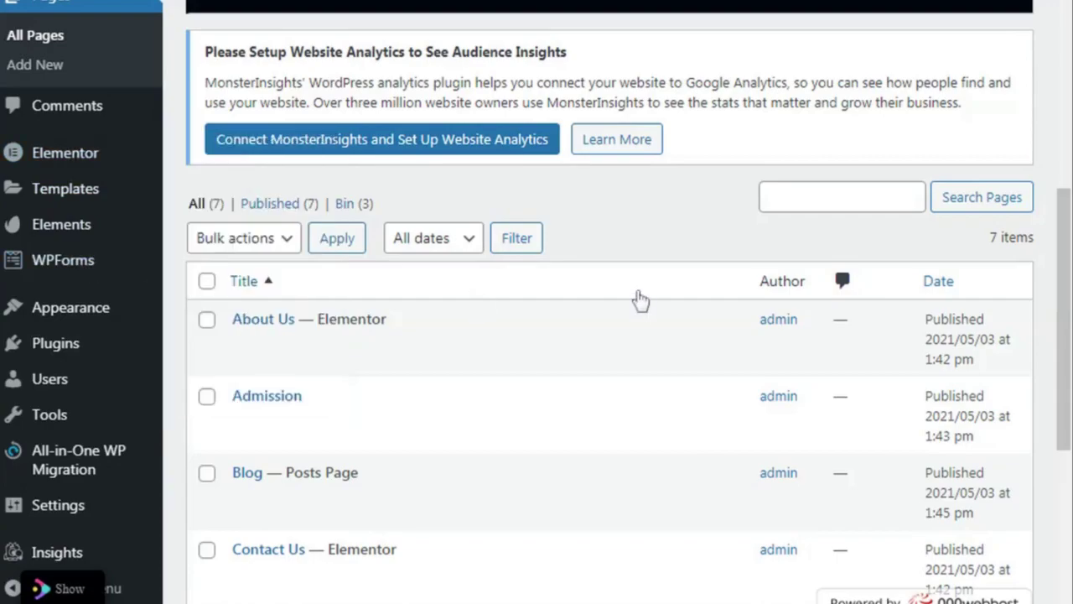
{"action": "scroll", "coordinate": [641, 300], "scroll_direction": "down", "scroll_amount": 5}
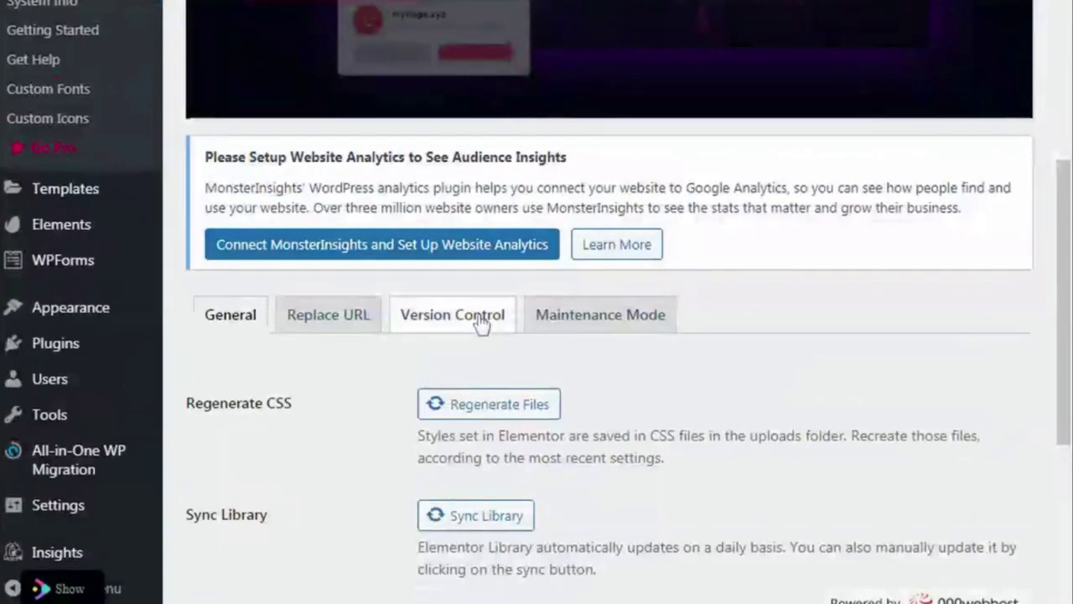
{"action": "left_click", "coordinate": [483, 323]}
{"action": "scroll", "coordinate": [679, 346], "scroll_direction": "down", "scroll_amount": 2}
- Roll Elementor back to version 3.2.0, confirm the reinstall and continue to the plugins page
{"action": "left_click", "coordinate": [483, 282]}
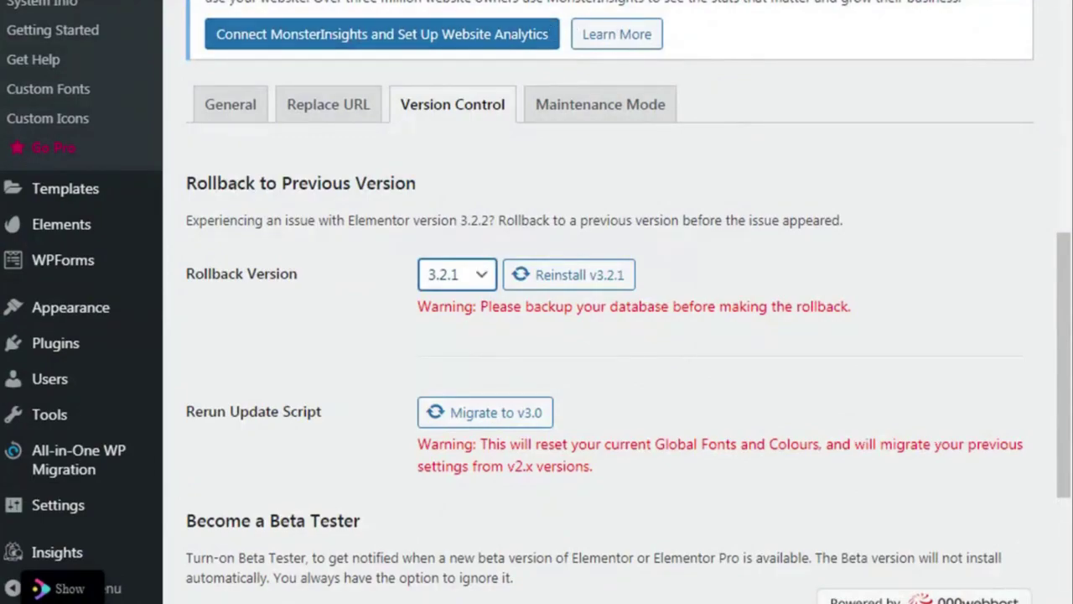
{"action": "left_click", "coordinate": [516, 275]}
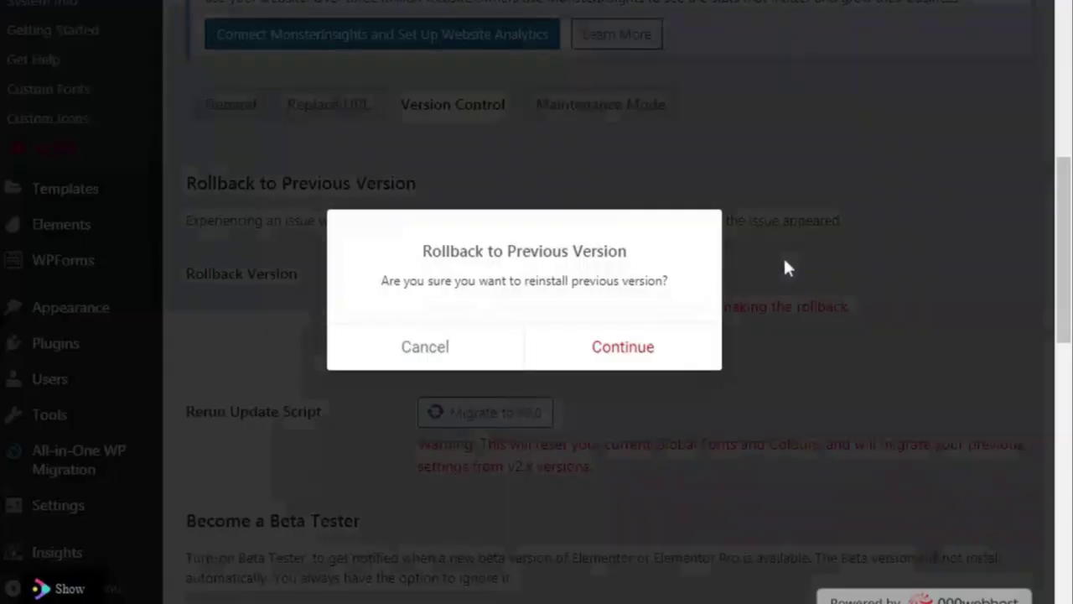
{"action": "left_click", "coordinate": [624, 352]}
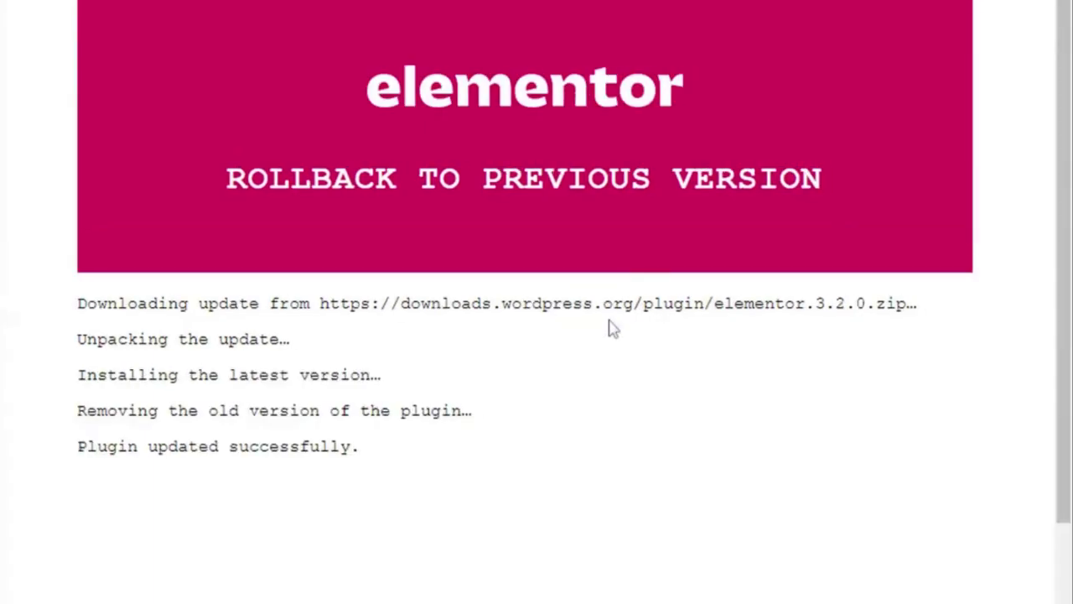
{"action": "scroll", "coordinate": [609, 331], "scroll_direction": "down", "scroll_amount": 4}
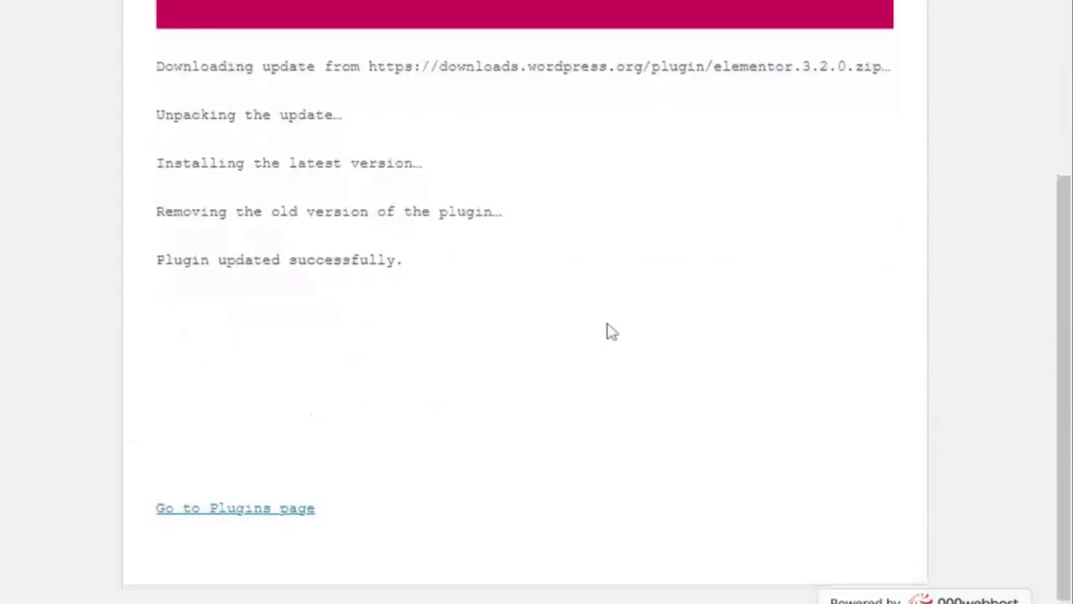
{"action": "left_click", "coordinate": [260, 511]}
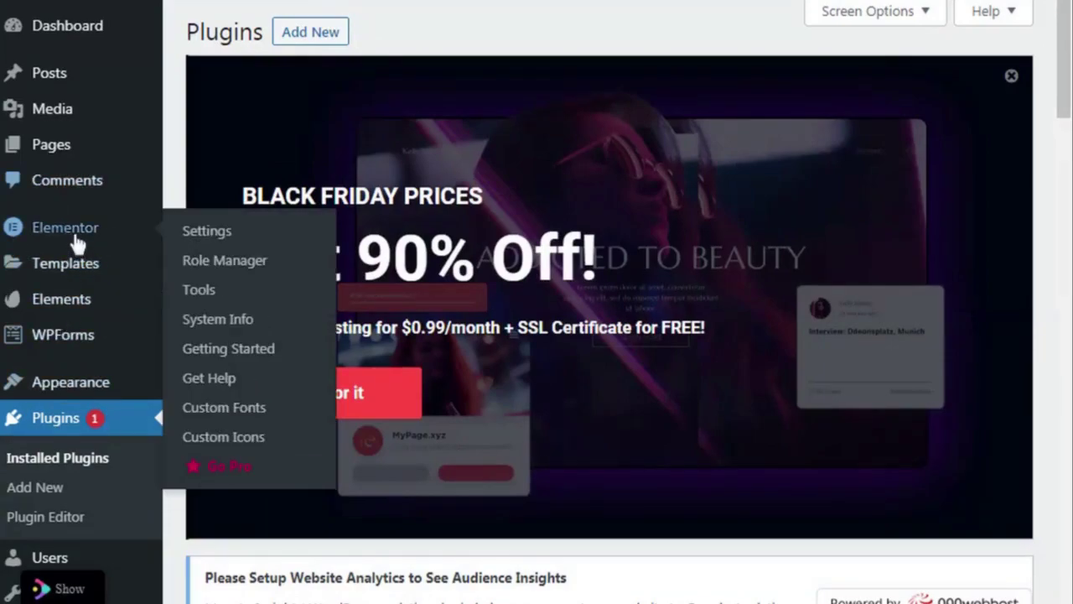
- Open the Home page from the list of all pages for editing with Elementor
{"action": "mouse_move", "coordinate": [70, 151]}
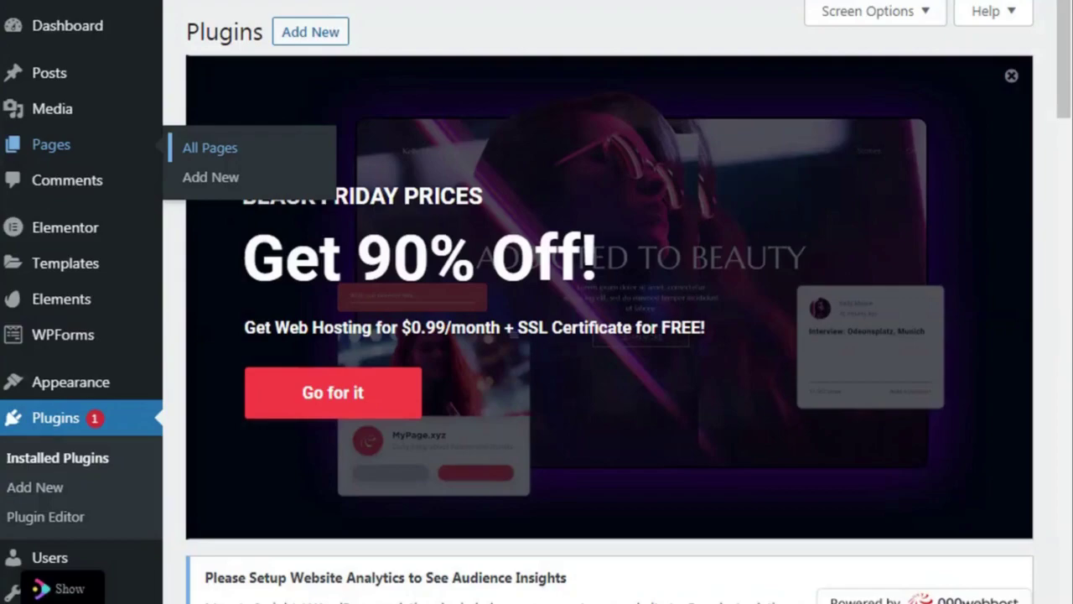
{"action": "left_click", "coordinate": [209, 147]}
{"action": "scroll", "coordinate": [450, 293], "scroll_direction": "down", "scroll_amount": 8}
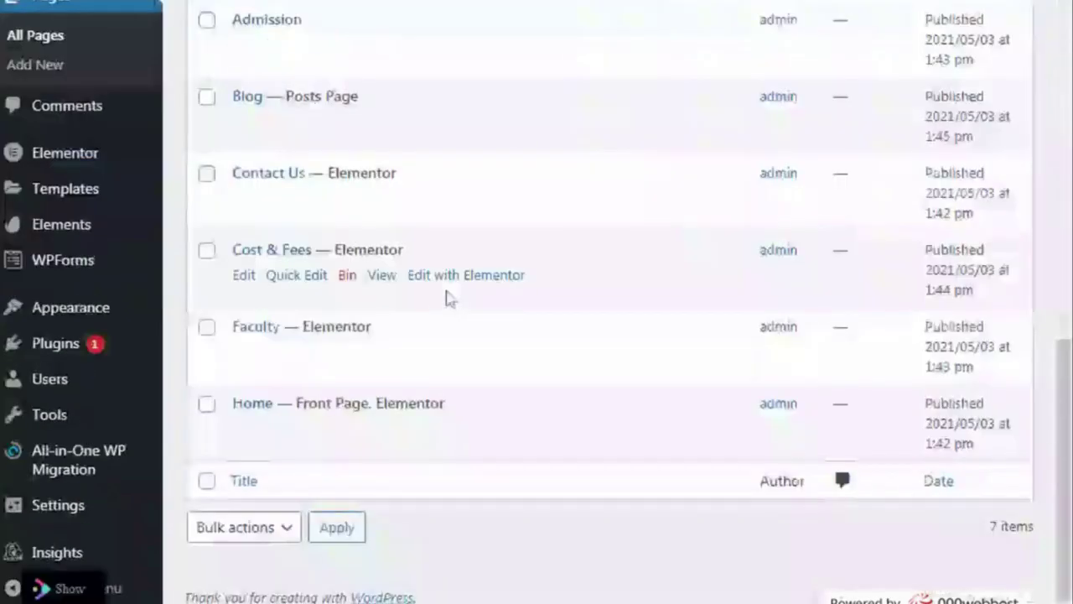
{"action": "left_click", "coordinate": [459, 432]}
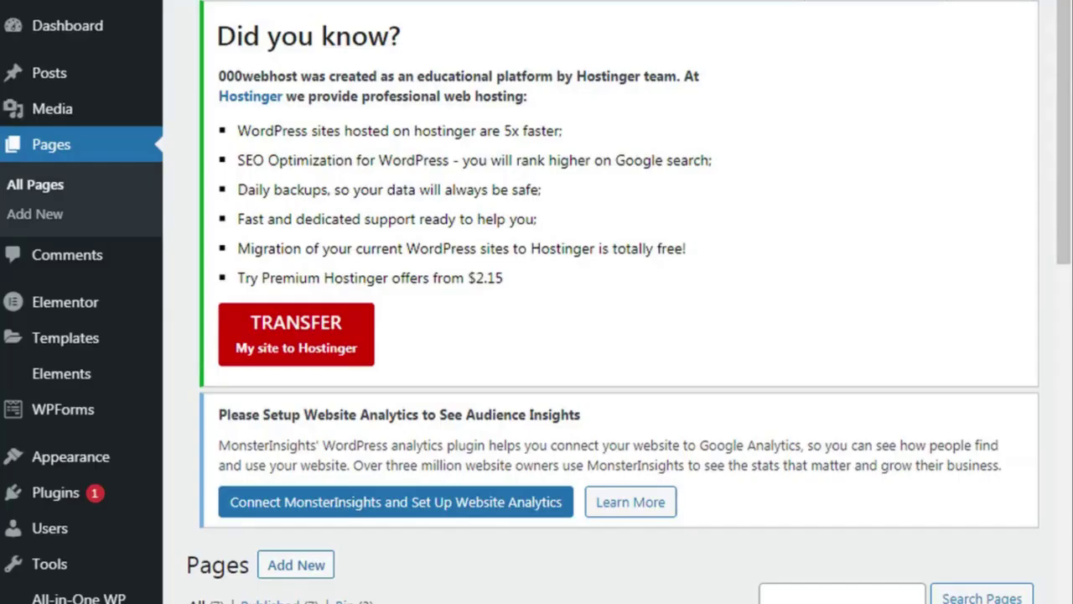
- Deactivate the Elementor plugin in the installed plugins, submitting "It's a temporary deactivation" as the reason
{"action": "scroll", "coordinate": [50, 453], "scroll_direction": "down", "scroll_amount": 8}
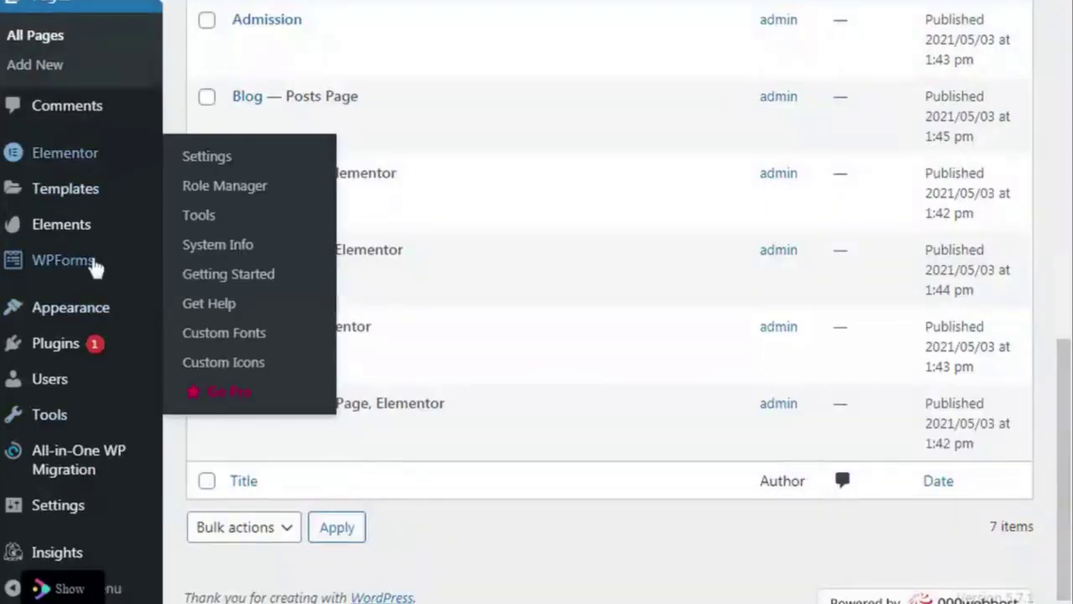
{"action": "mouse_move", "coordinate": [13, 353]}
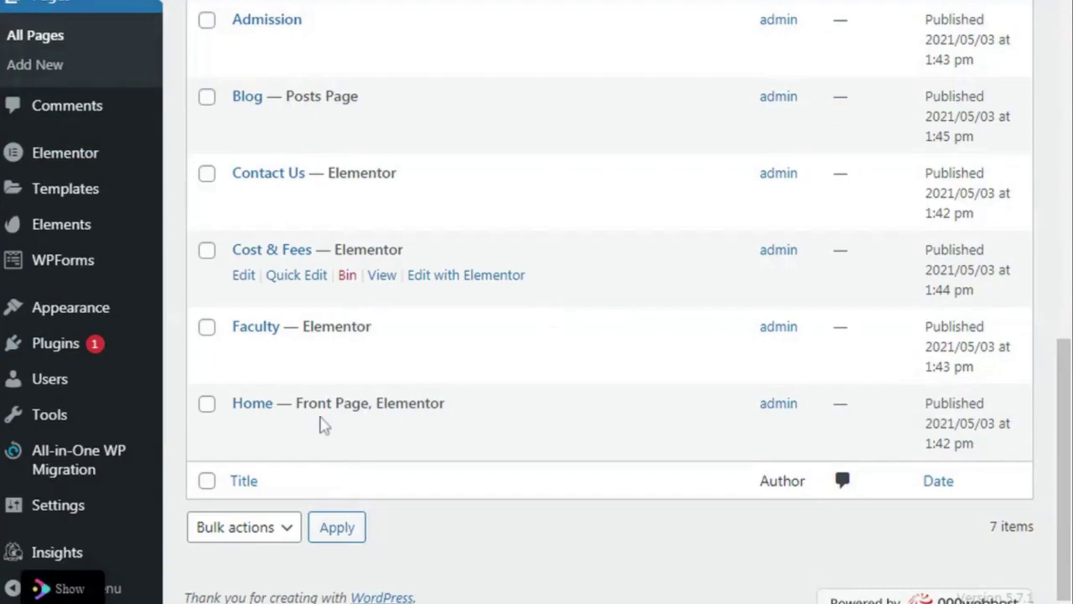
{"action": "scroll", "coordinate": [500, 405], "scroll_direction": "down", "scroll_amount": 8}
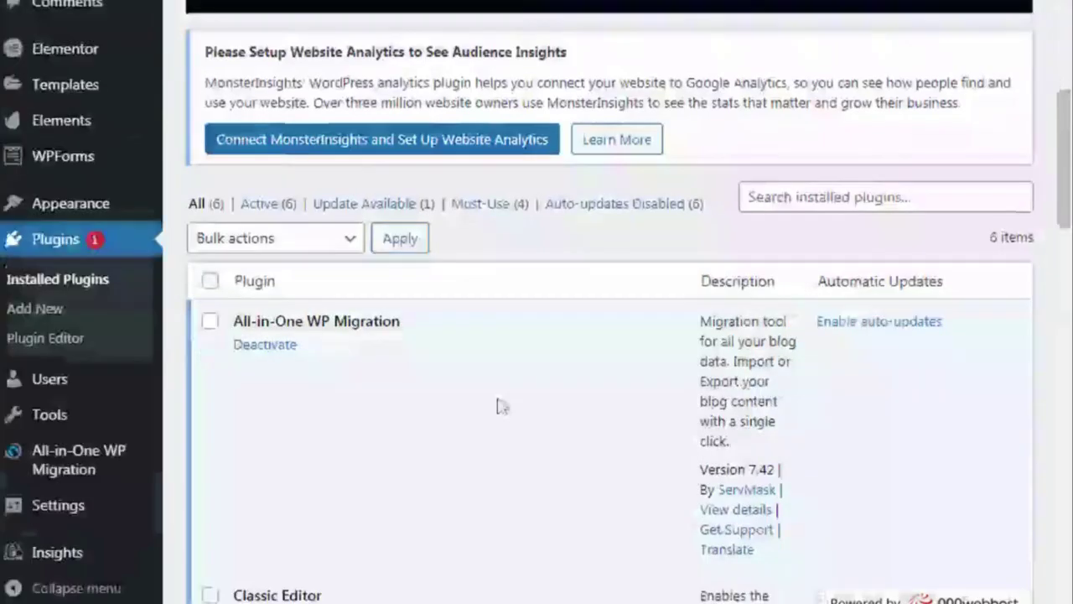
{"action": "scroll", "coordinate": [498, 406], "scroll_direction": "up", "scroll_amount": 3}
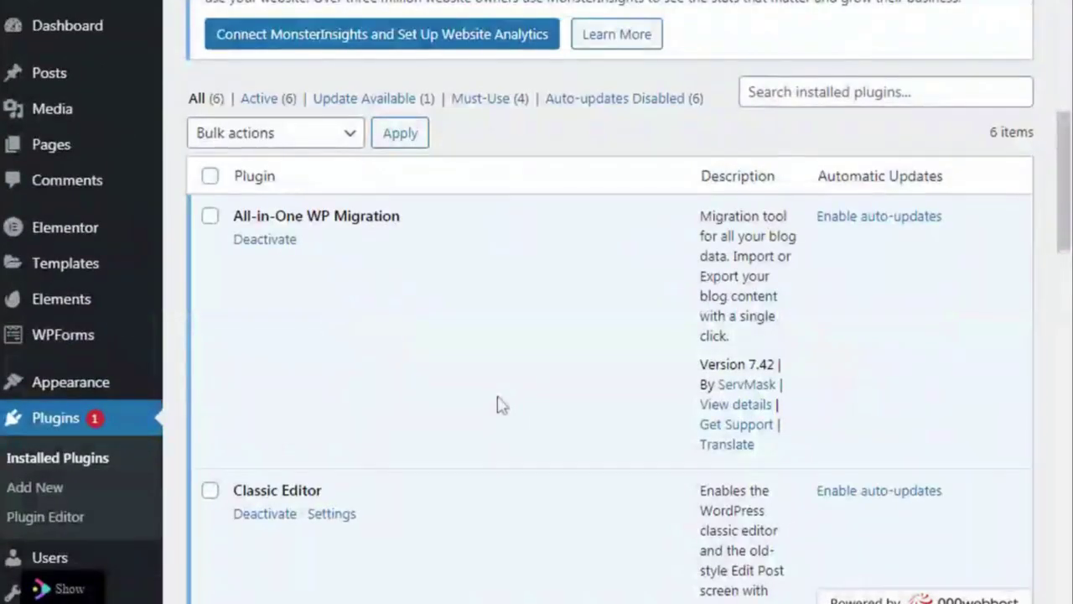
{"action": "scroll", "coordinate": [500, 406], "scroll_direction": "down", "scroll_amount": 3}
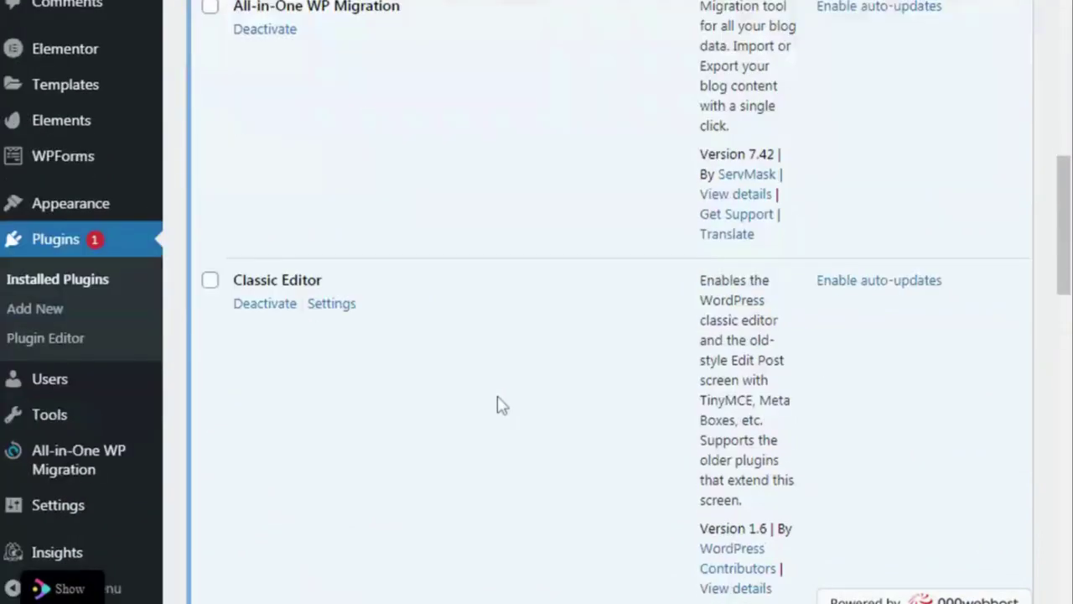
{"action": "scroll", "coordinate": [500, 406], "scroll_direction": "down", "scroll_amount": 2}
{"action": "scroll", "coordinate": [500, 406], "scroll_direction": "down", "scroll_amount": 3}
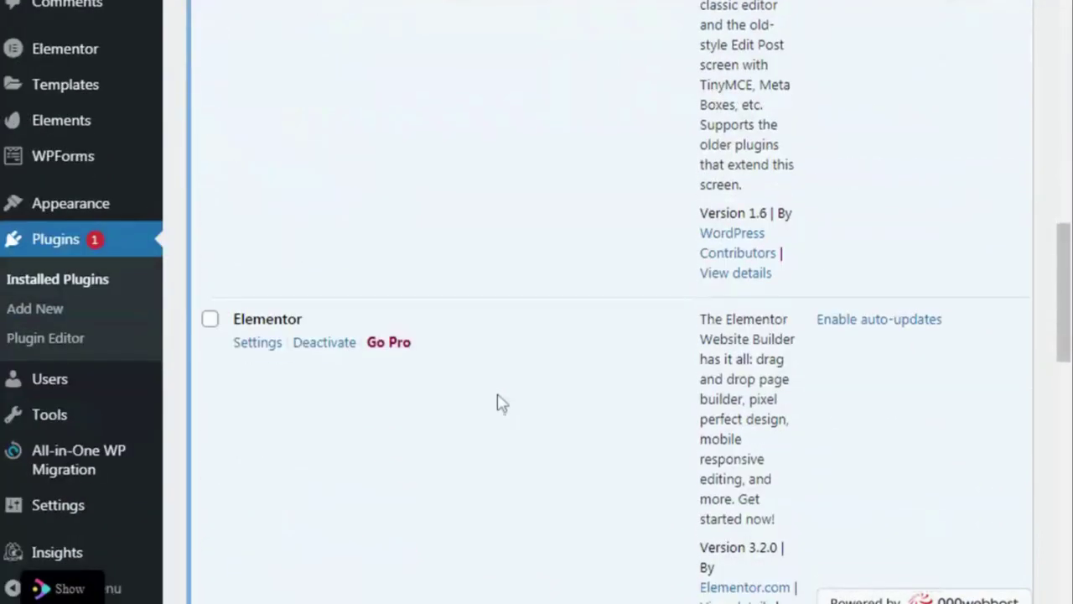
{"action": "left_click", "coordinate": [334, 344]}
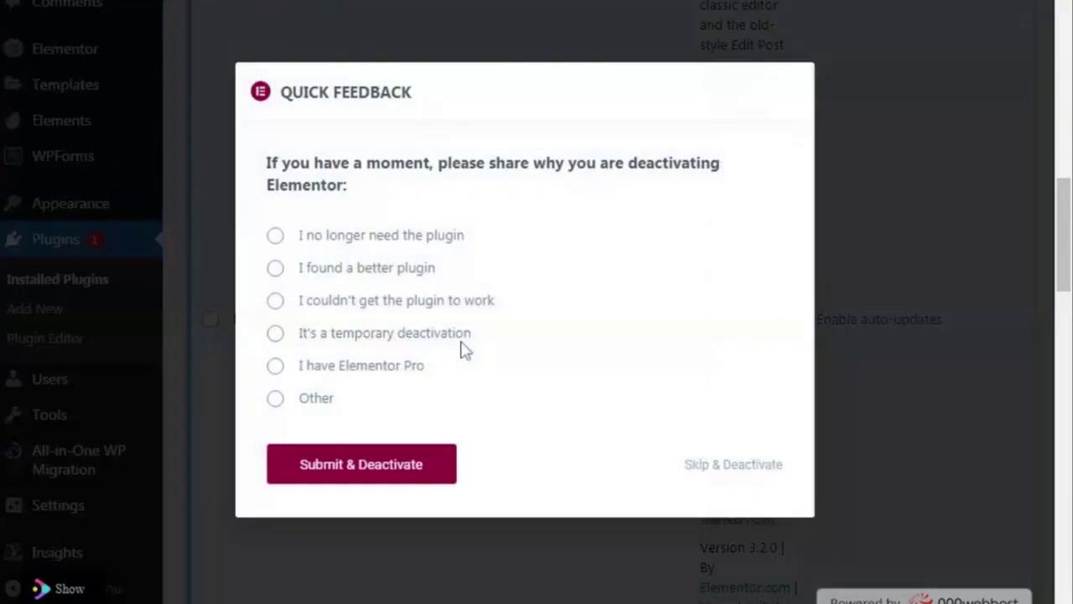
{"action": "left_click", "coordinate": [275, 399]}
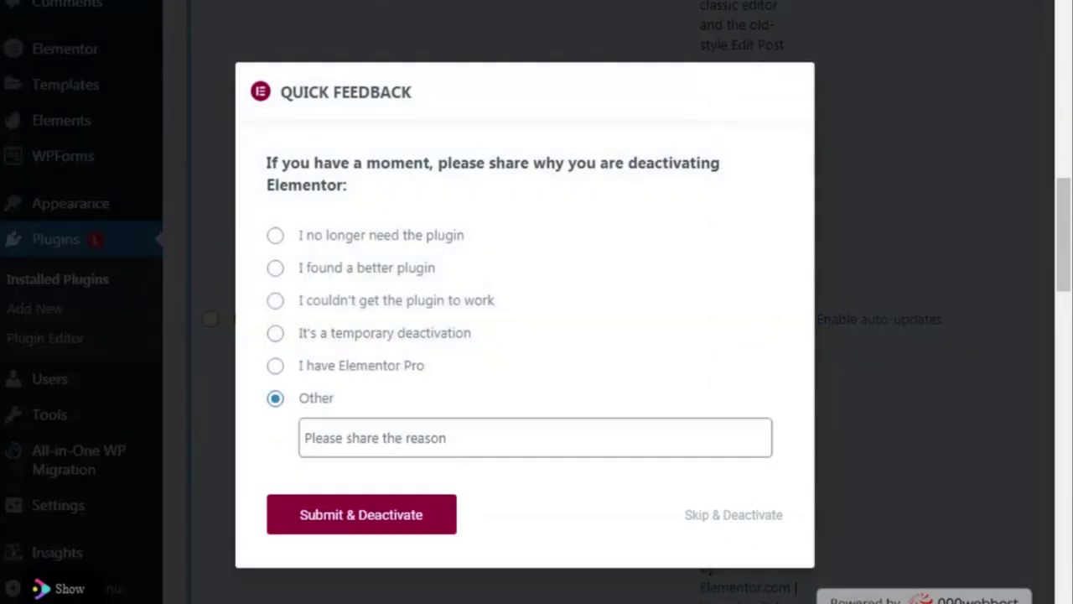
{"action": "left_click", "coordinate": [277, 339]}
{"action": "left_click", "coordinate": [383, 465]}
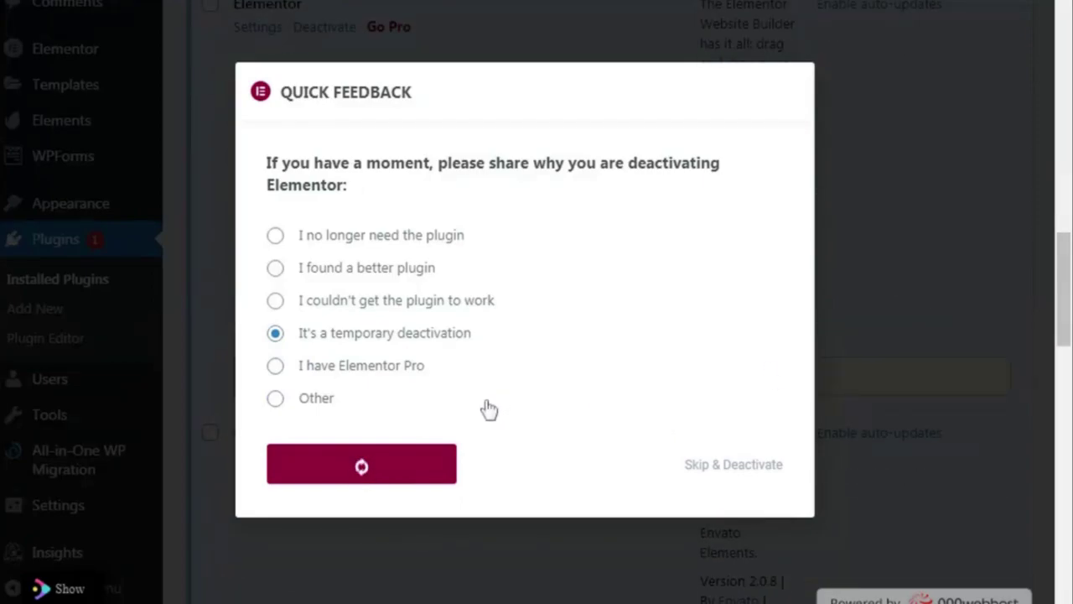
- Reactivate the Elementor plugin in the installed plugins list
{"action": "scroll", "coordinate": [503, 398], "scroll_direction": "down", "scroll_amount": 5}
{"action": "scroll", "coordinate": [502, 397], "scroll_direction": "down", "scroll_amount": 10}
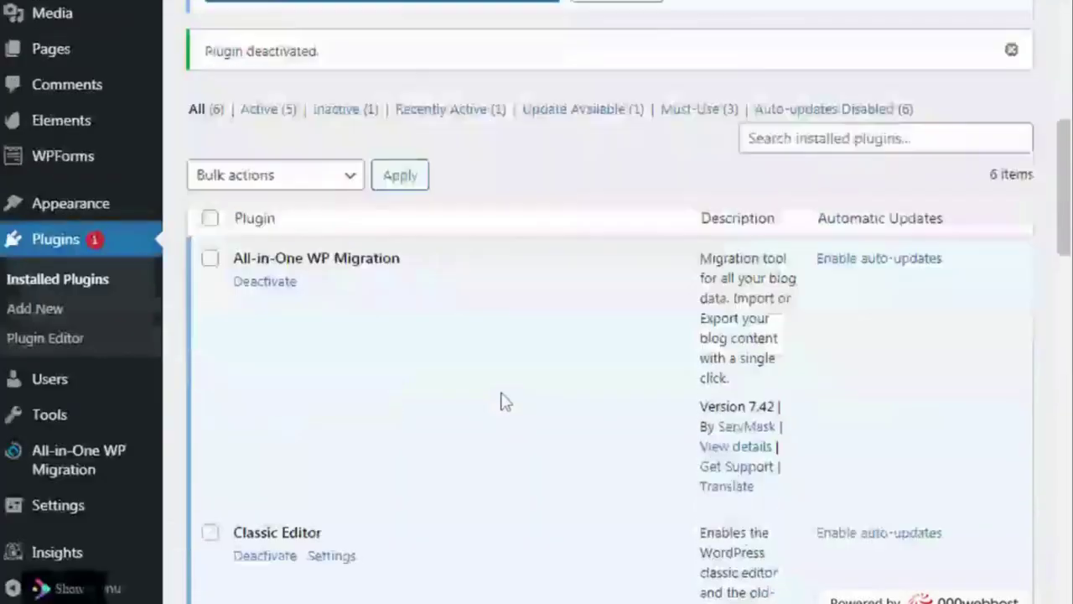
{"action": "scroll", "coordinate": [501, 401], "scroll_direction": "down", "scroll_amount": 4}
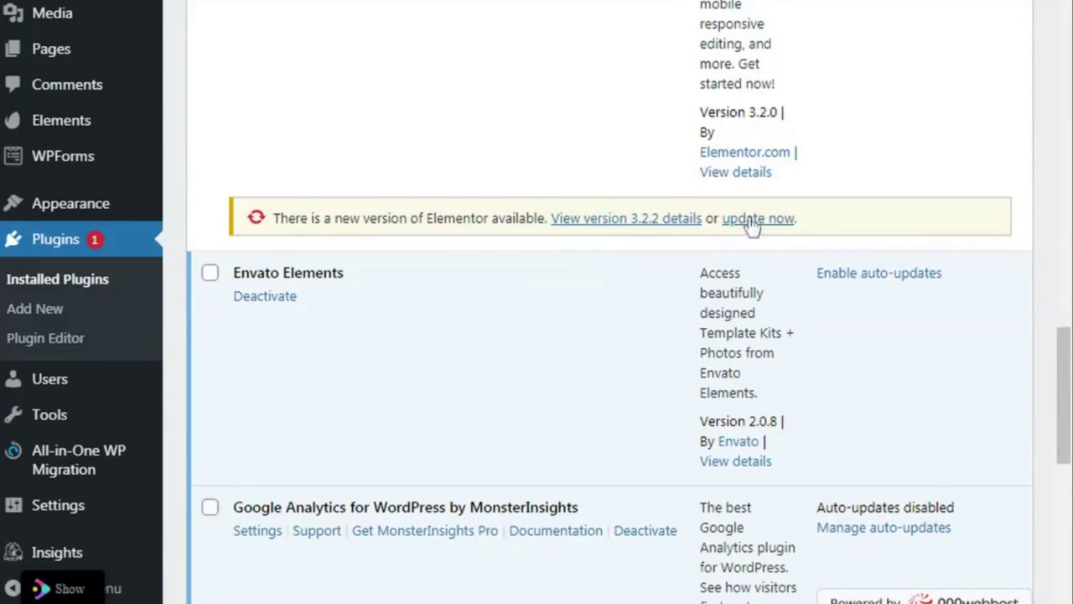
{"action": "scroll", "coordinate": [362, 299], "scroll_direction": "up", "scroll_amount": 5}
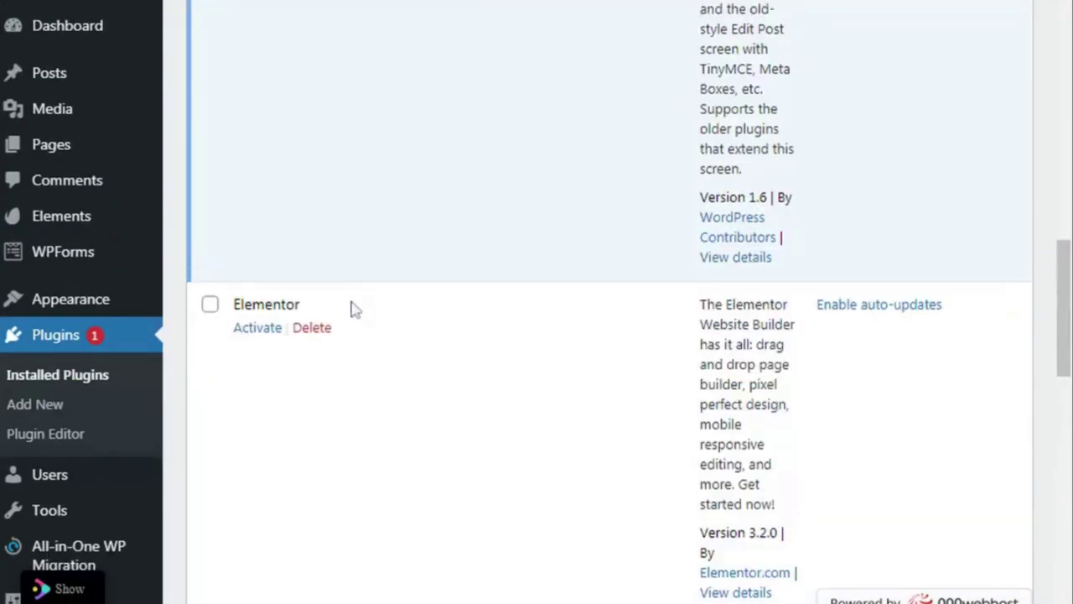
{"action": "left_click", "coordinate": [260, 331]}
- Update the Elementor plugin to version 3.2.2 from its entry in the installed plugins list
{"action": "scroll", "coordinate": [502, 340], "scroll_direction": "down", "scroll_amount": 5}
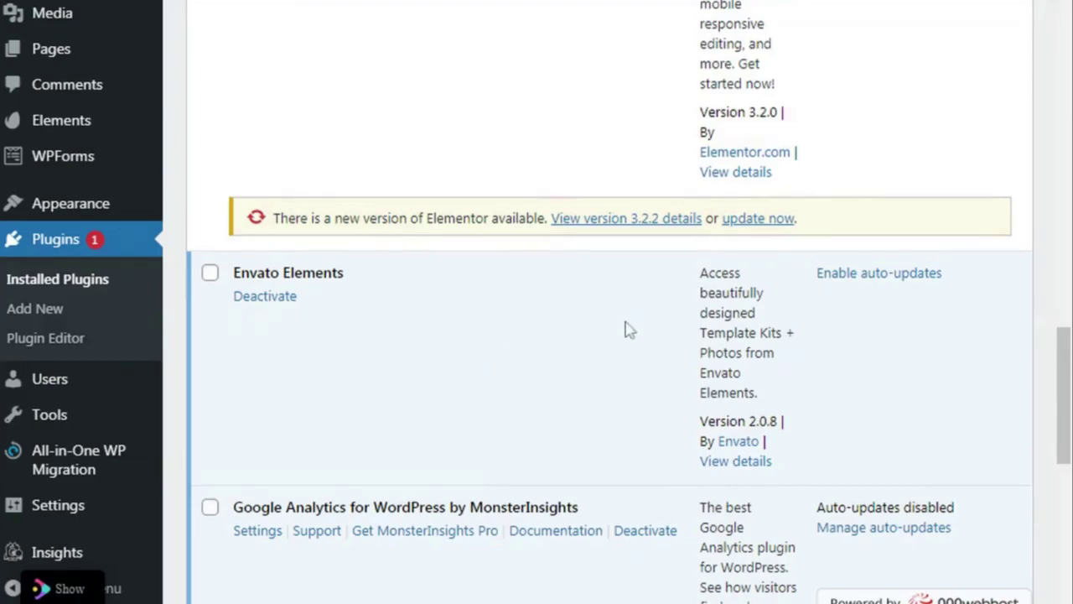
{"action": "scroll", "coordinate": [587, 336], "scroll_direction": "down", "scroll_amount": 8}
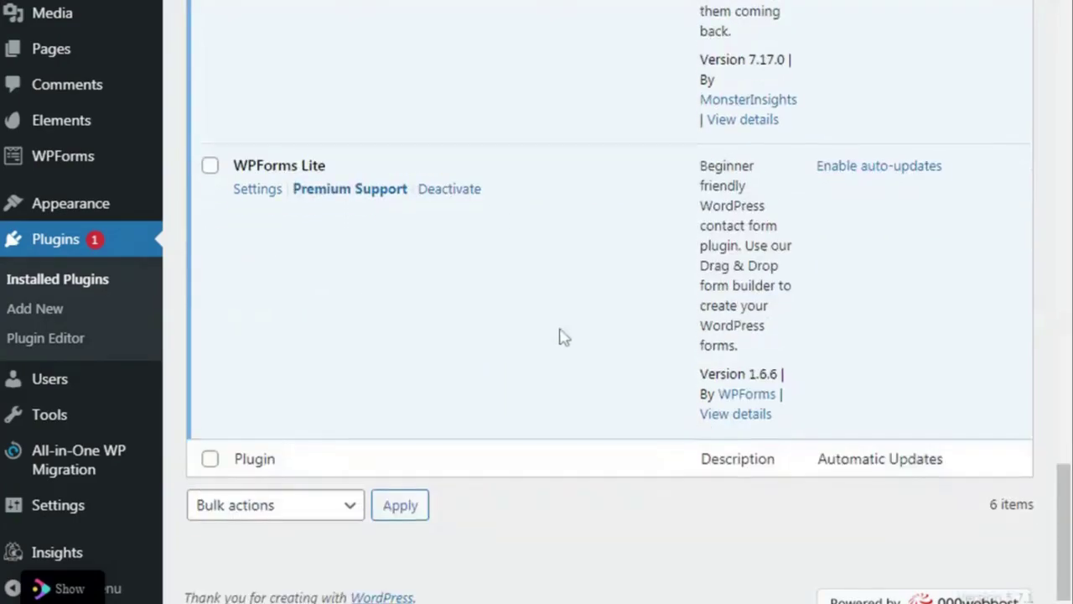
{"action": "scroll", "coordinate": [564, 336], "scroll_direction": "up", "scroll_amount": 5}
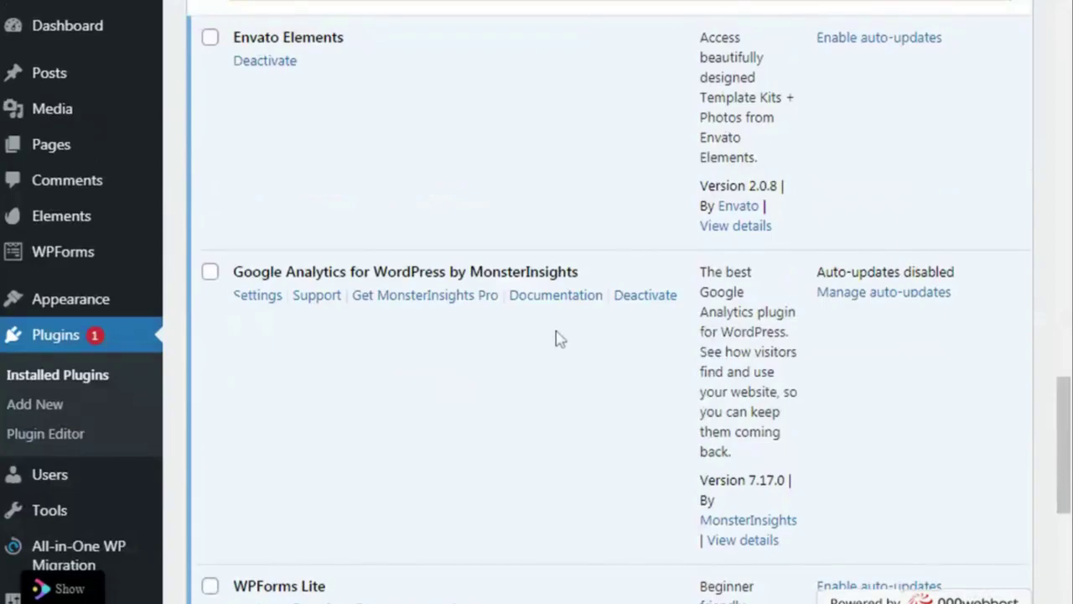
{"action": "scroll", "coordinate": [560, 338], "scroll_direction": "down", "scroll_amount": 2}
{"action": "scroll", "coordinate": [561, 335], "scroll_direction": "down", "scroll_amount": 14}
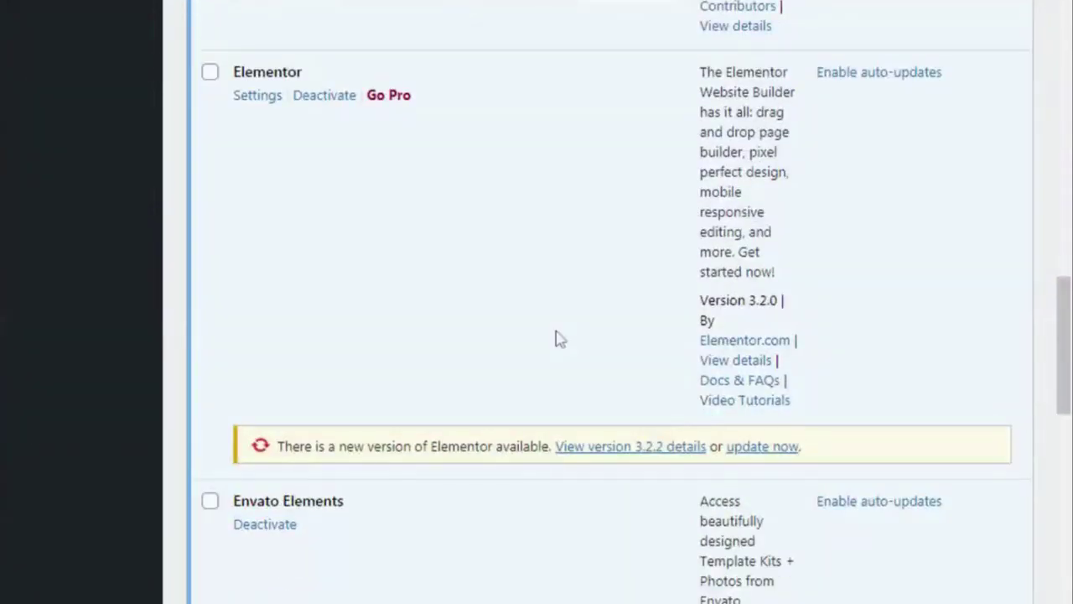
{"action": "scroll", "coordinate": [560, 339], "scroll_direction": "down", "scroll_amount": 1}
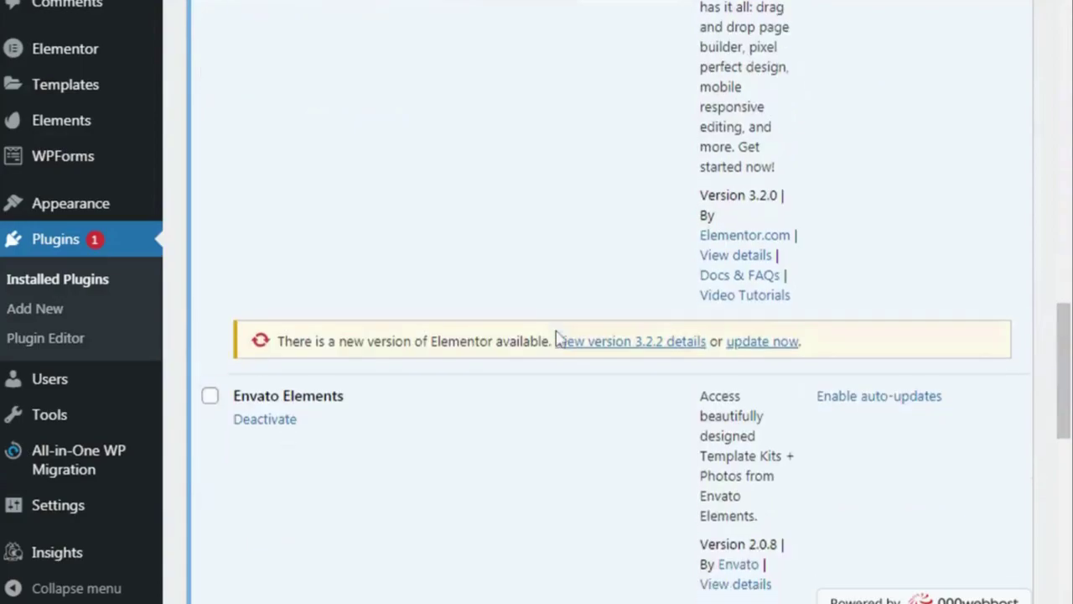
{"action": "left_click", "coordinate": [753, 350]}
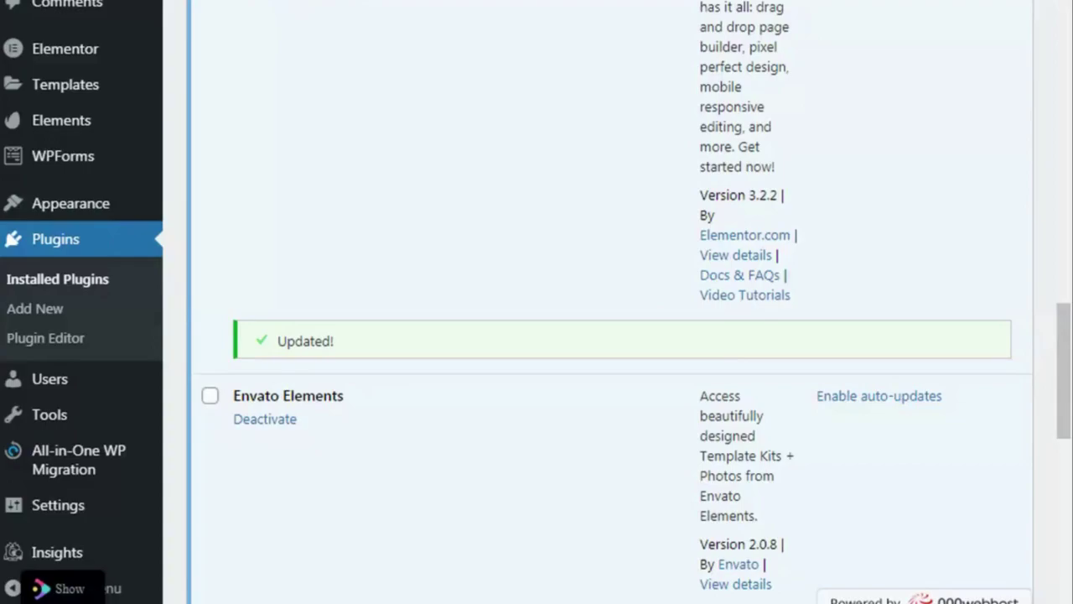
- Open the Cost & Fees page from the list of all pages for editing with Elementor
{"action": "scroll", "coordinate": [470, 316], "scroll_direction": "up", "scroll_amount": 4}
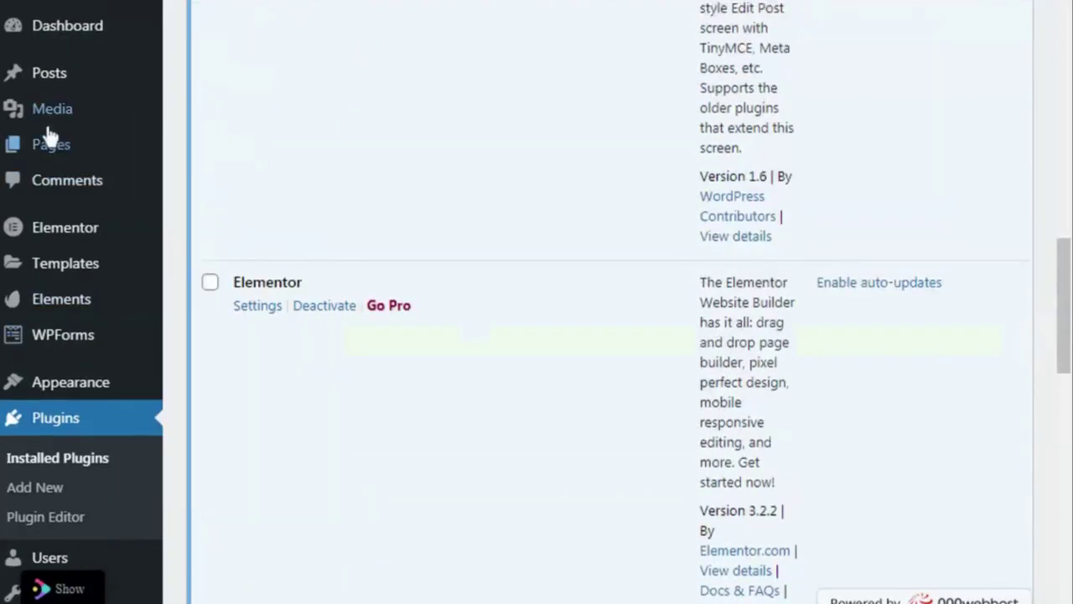
{"action": "mouse_move", "coordinate": [53, 151]}
{"action": "scroll", "coordinate": [425, 350], "scroll_direction": "down", "scroll_amount": 5}
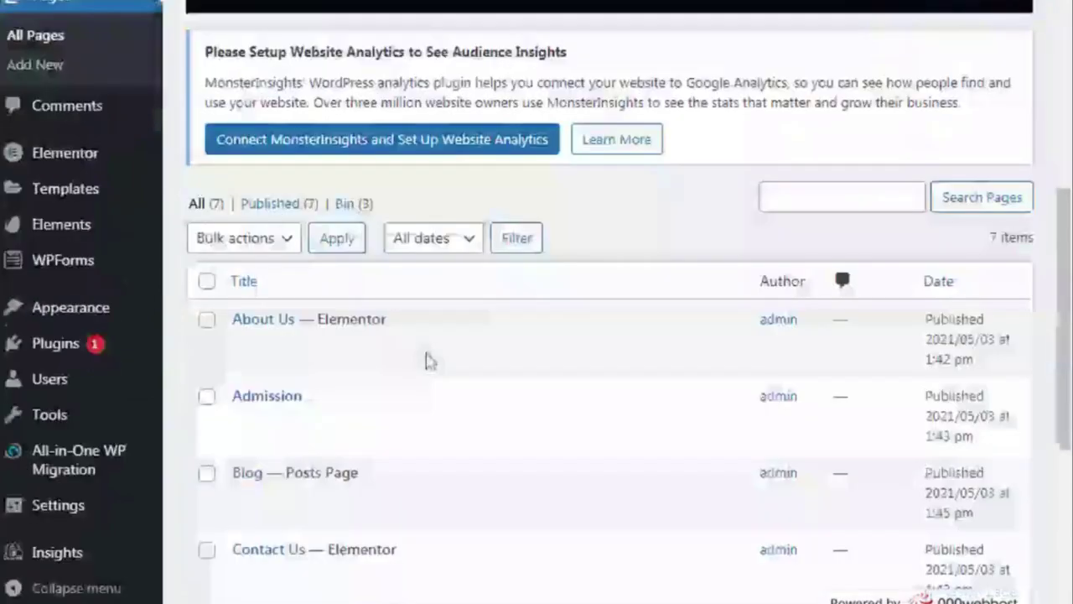
{"action": "scroll", "coordinate": [436, 344], "scroll_direction": "down", "scroll_amount": 3}
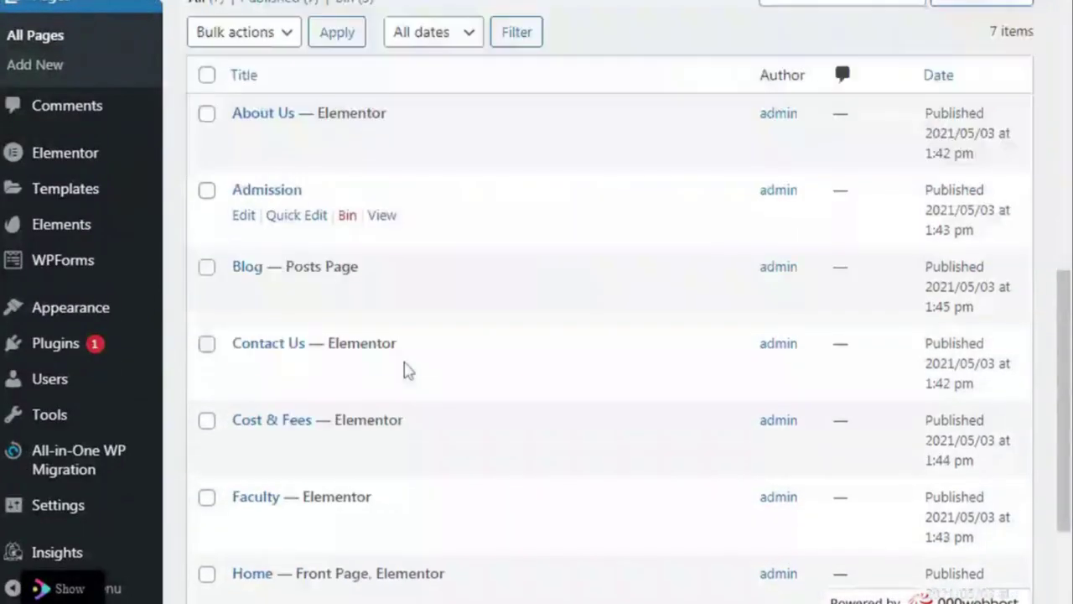
{"action": "left_click", "coordinate": [457, 441]}
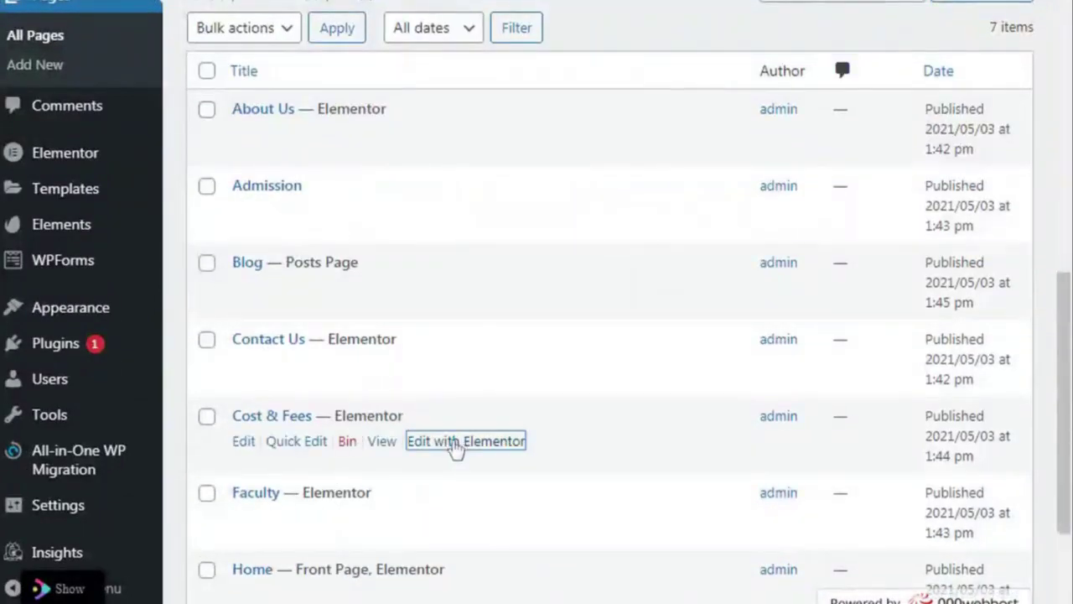